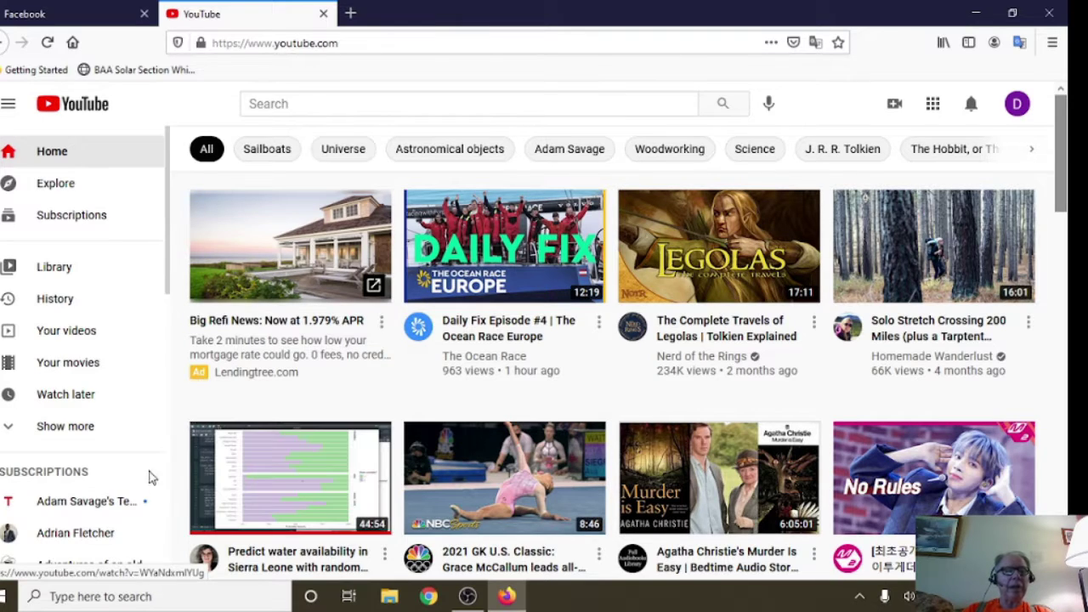
Step: Open the OHIO COVID-19 REPORT (2021-06-01) video from the subscribed Caribou Data Science channel and pause playback
{"action": "scroll", "coordinate": [96, 431], "scroll_direction": "down", "scroll_amount": 2}
{"action": "scroll", "coordinate": [96, 431], "scroll_direction": "down", "scroll_amount": 3}
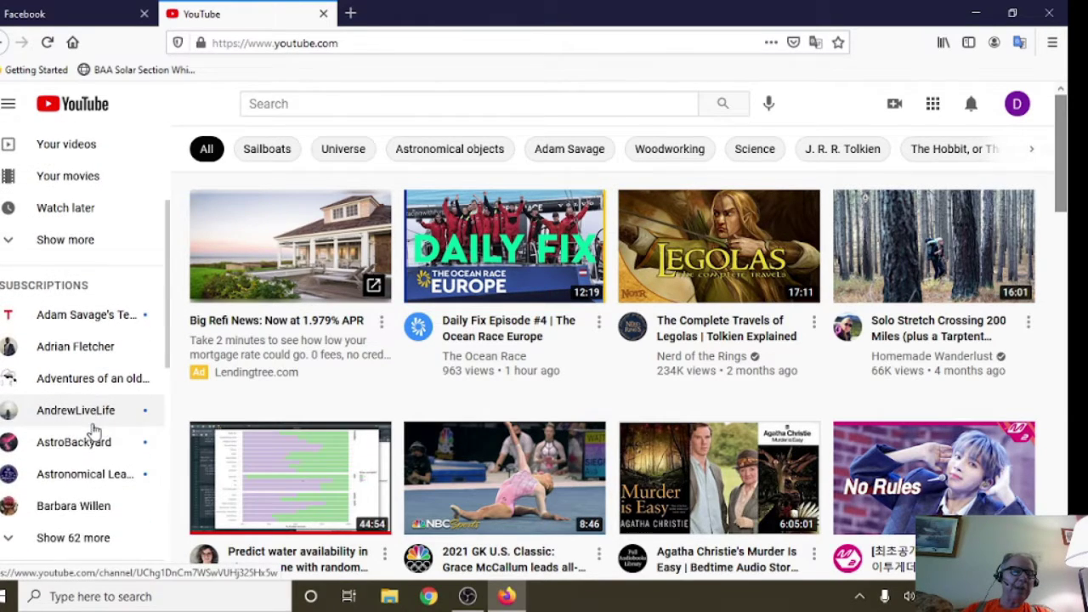
{"action": "scroll", "coordinate": [106, 436], "scroll_direction": "down", "scroll_amount": 4}
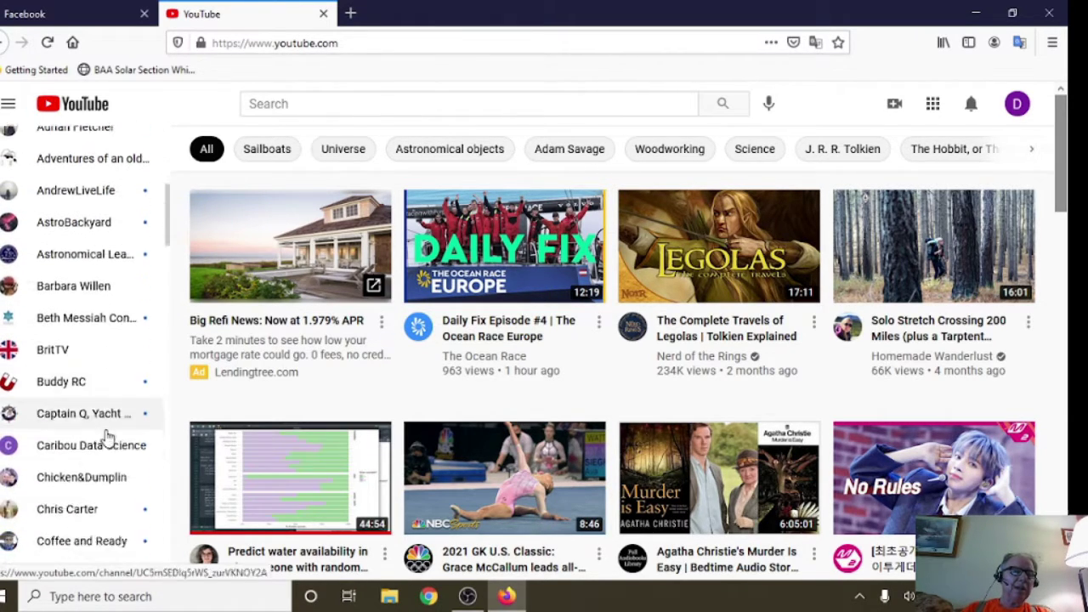
{"action": "left_click", "coordinate": [107, 429]}
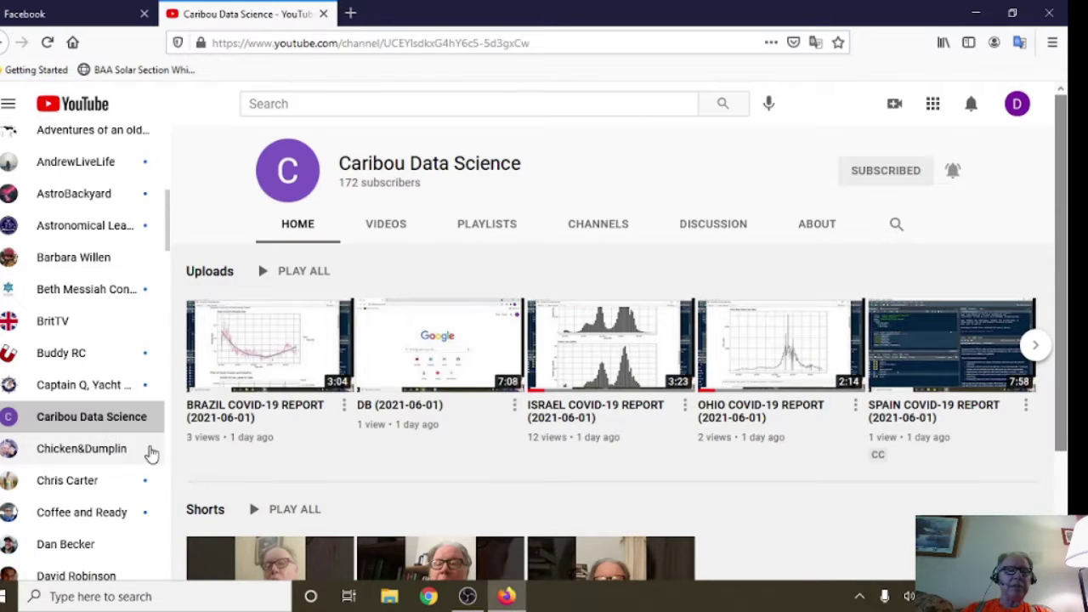
{"action": "left_click", "coordinate": [756, 363]}
{"action": "left_click", "coordinate": [70, 457]}
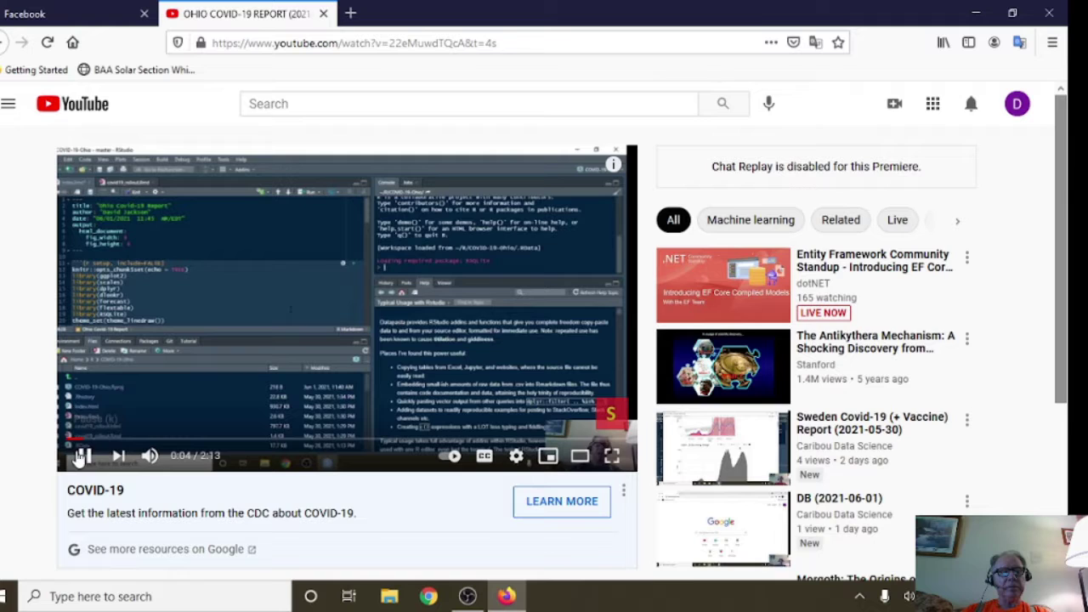
Step: Share the Ohio COVID-19 report video to Facebook with the comment "Easy as Pie" and publish the post
{"action": "scroll", "coordinate": [544, 511], "scroll_direction": "down", "scroll_amount": 2}
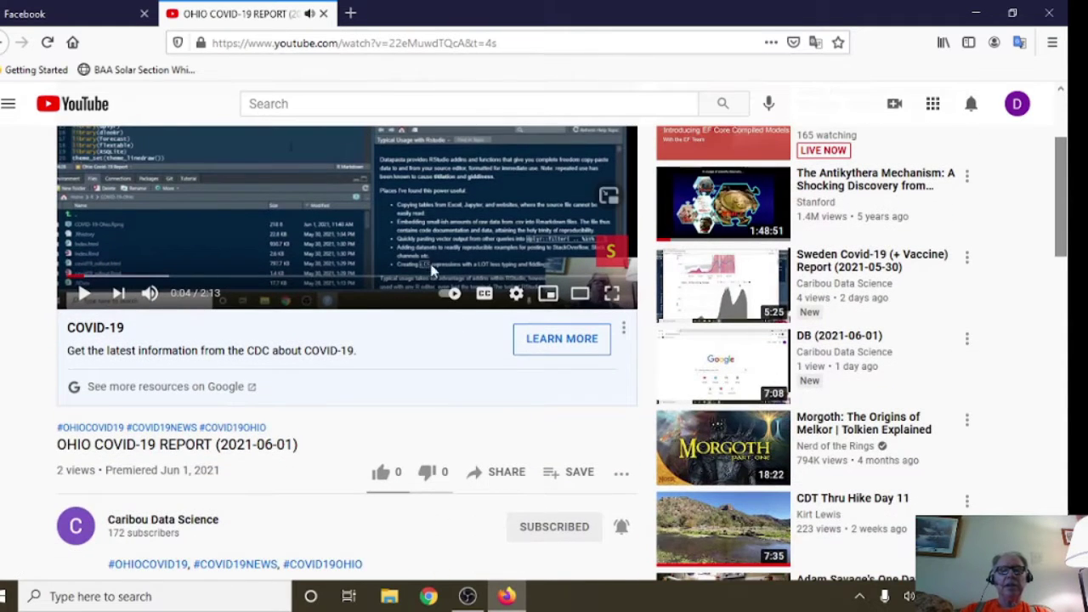
{"action": "scroll", "coordinate": [443, 306], "scroll_direction": "up", "scroll_amount": 2}
{"action": "scroll", "coordinate": [498, 443], "scroll_direction": "down", "scroll_amount": 2}
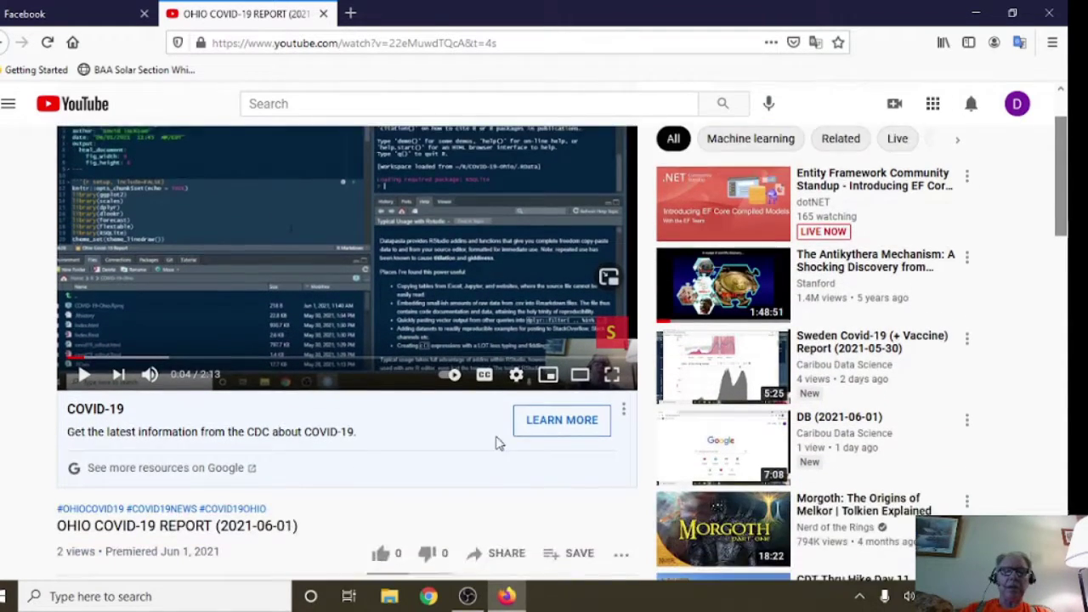
{"action": "left_click", "coordinate": [508, 485]}
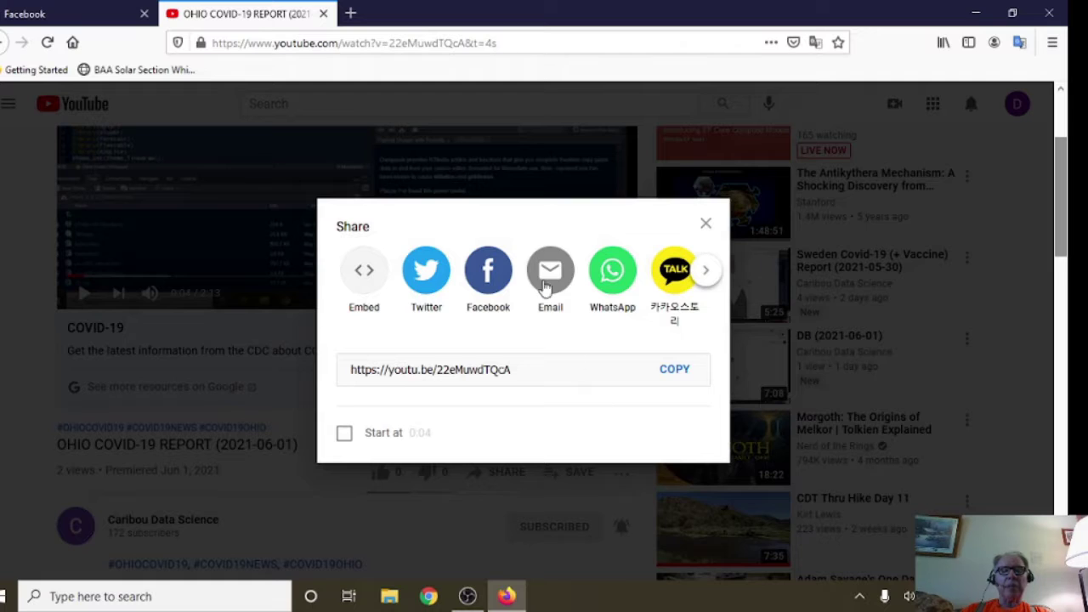
{"action": "left_click", "coordinate": [498, 271]}
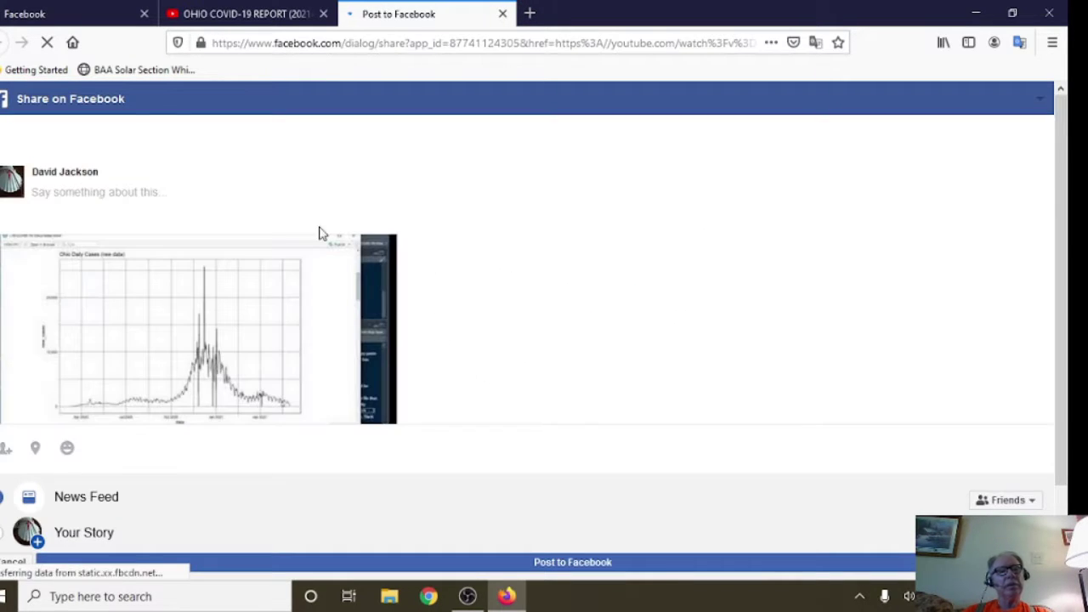
{"action": "type", "text": "Easy as Pie"}
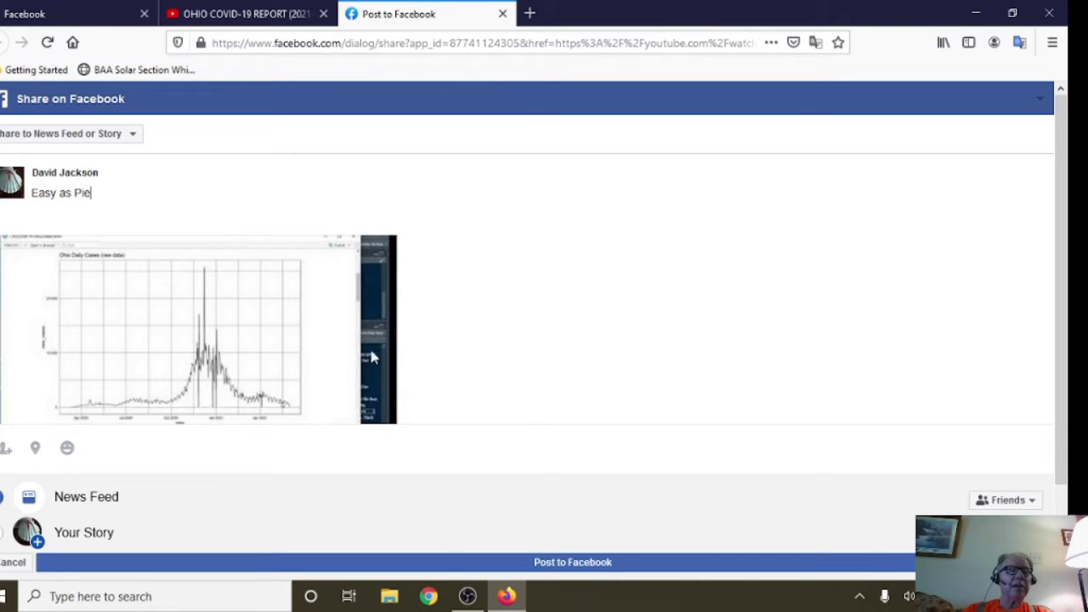
{"action": "left_click", "coordinate": [531, 565]}
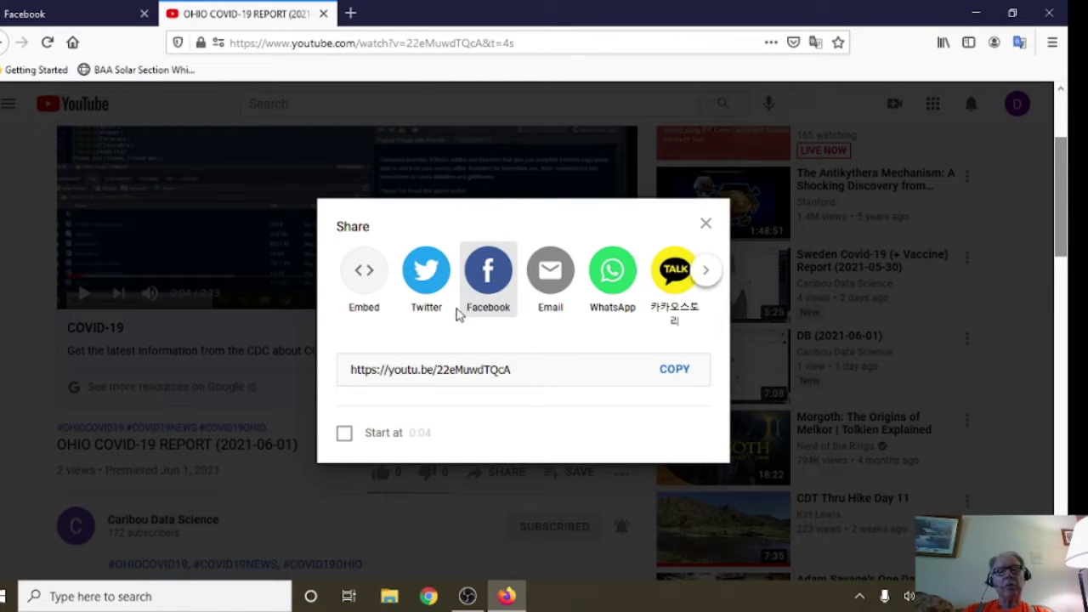
Step: Share the video to Twitter with the hashtag #EAsyAsPie on its own line above the default text and send the tweet
{"action": "left_click", "coordinate": [428, 267]}
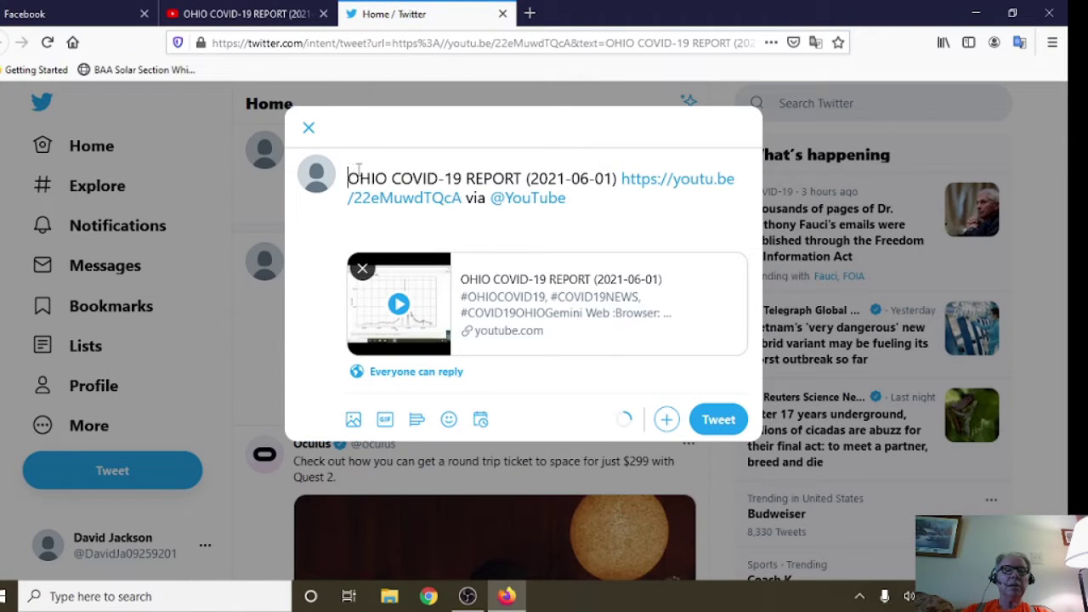
{"action": "key", "text": "Return"}
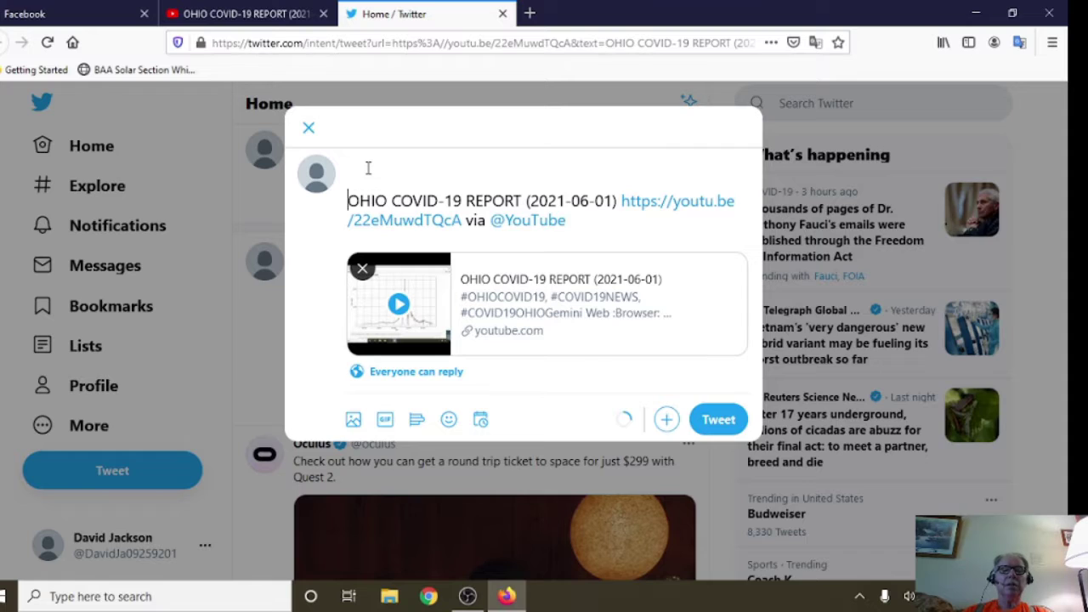
{"action": "type", "text": "#"}
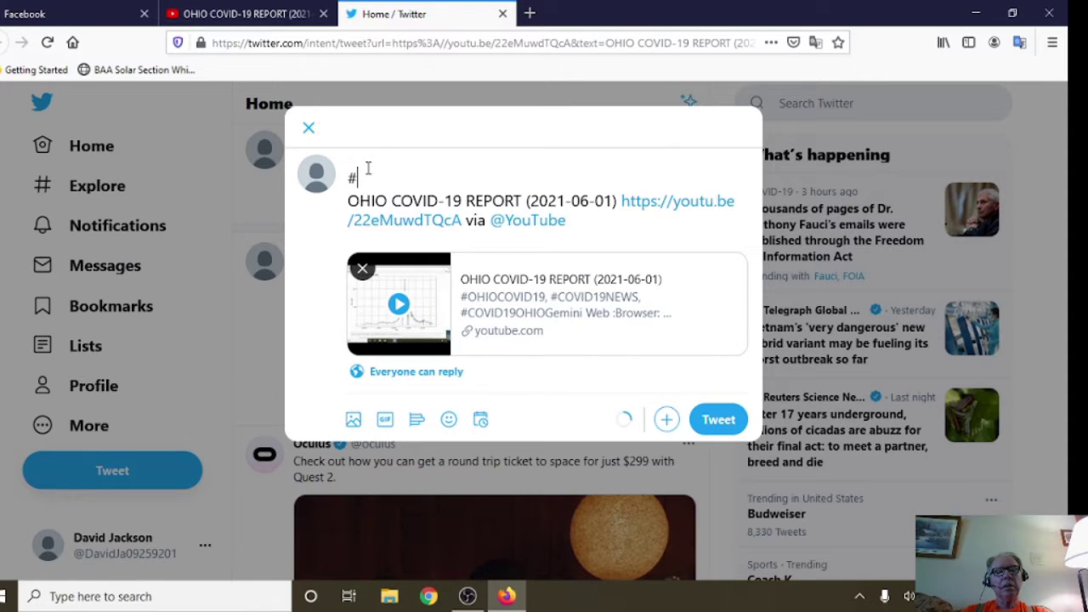
{"action": "type", "text": "Easy"}
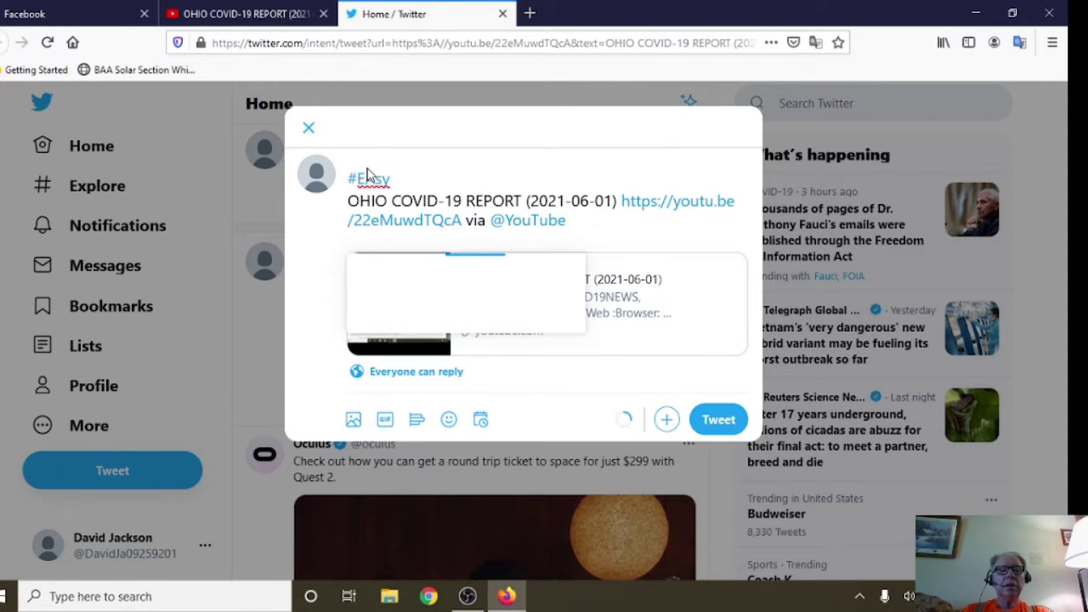
{"action": "type", "text": "AsPie"}
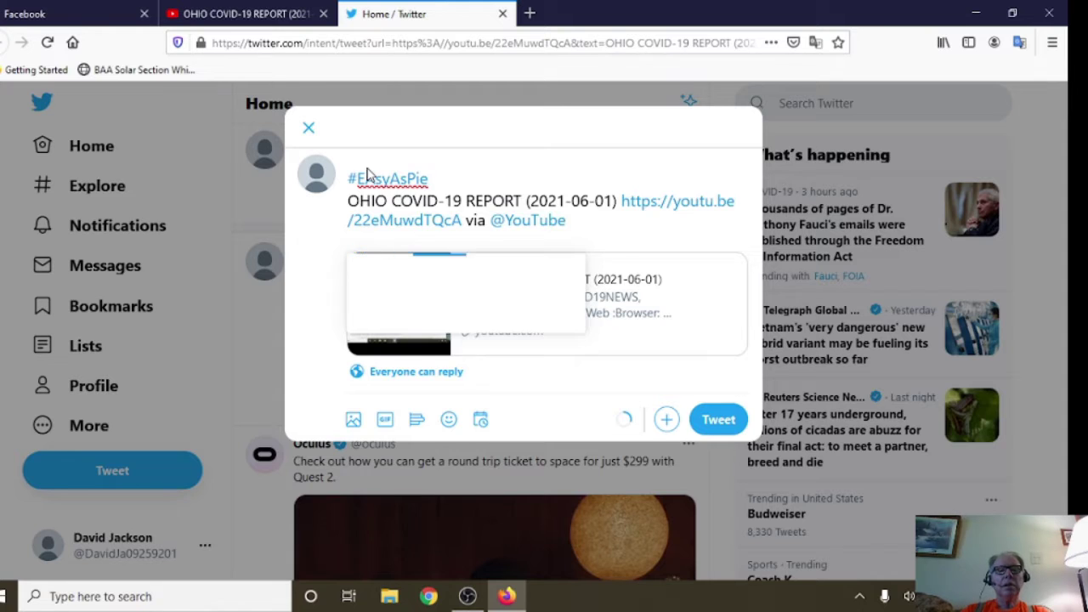
{"action": "key", "text": "Return"}
{"action": "left_click", "coordinate": [721, 422]}
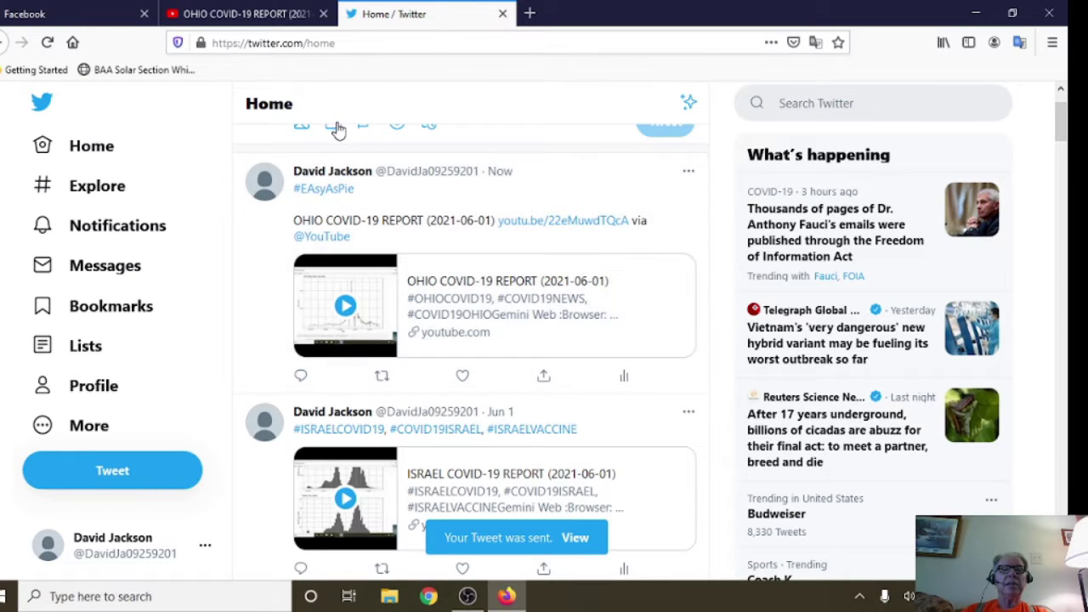
Step: Check the shared video post in the Facebook feed, and close that page and the video's Share dialog
{"action": "left_click", "coordinate": [355, 43]}
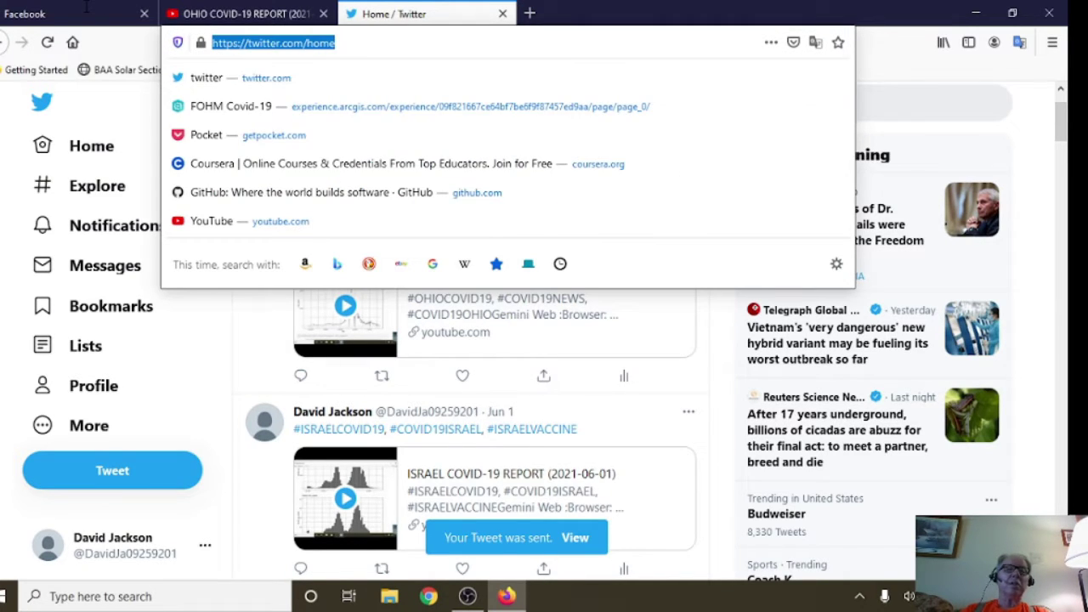
{"action": "type", "text": "face"}
{"action": "key", "text": "Return"}
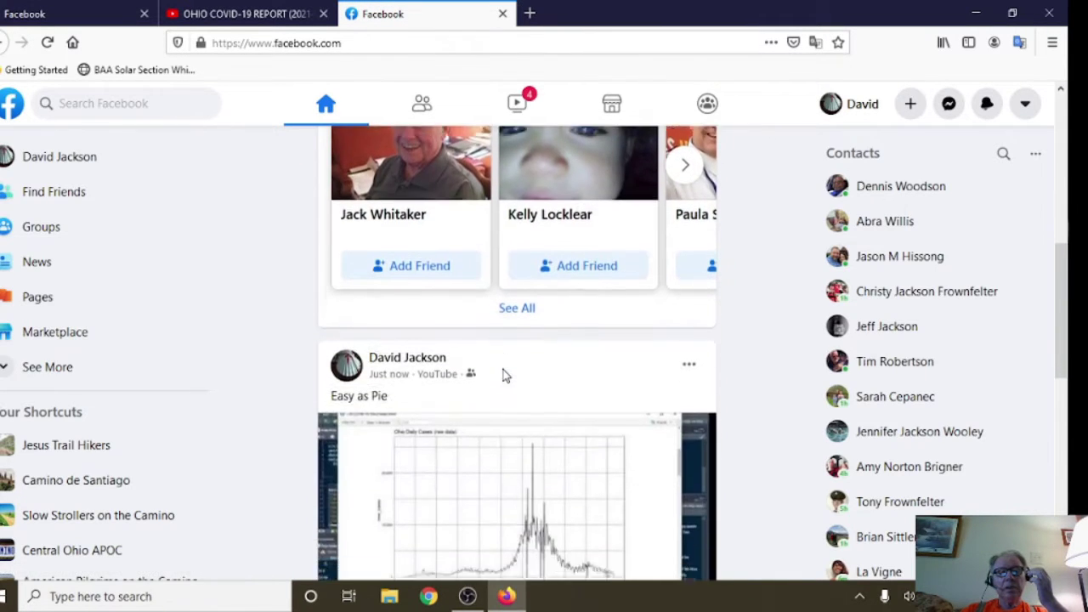
{"action": "scroll", "coordinate": [503, 377], "scroll_direction": "down", "scroll_amount": 3}
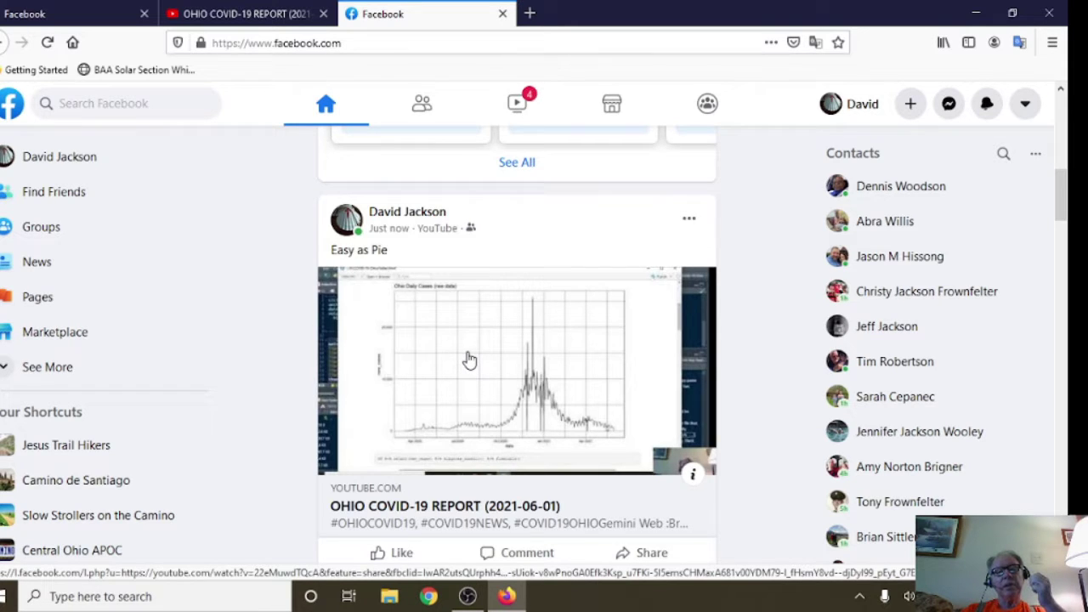
{"action": "left_click", "coordinate": [503, 15]}
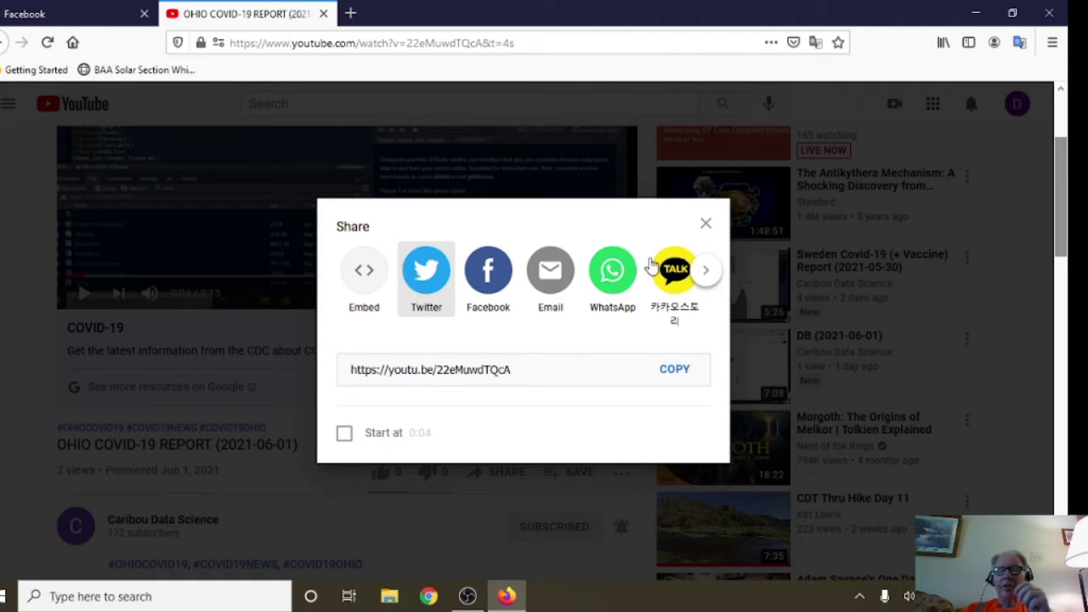
{"action": "left_click", "coordinate": [707, 226]}
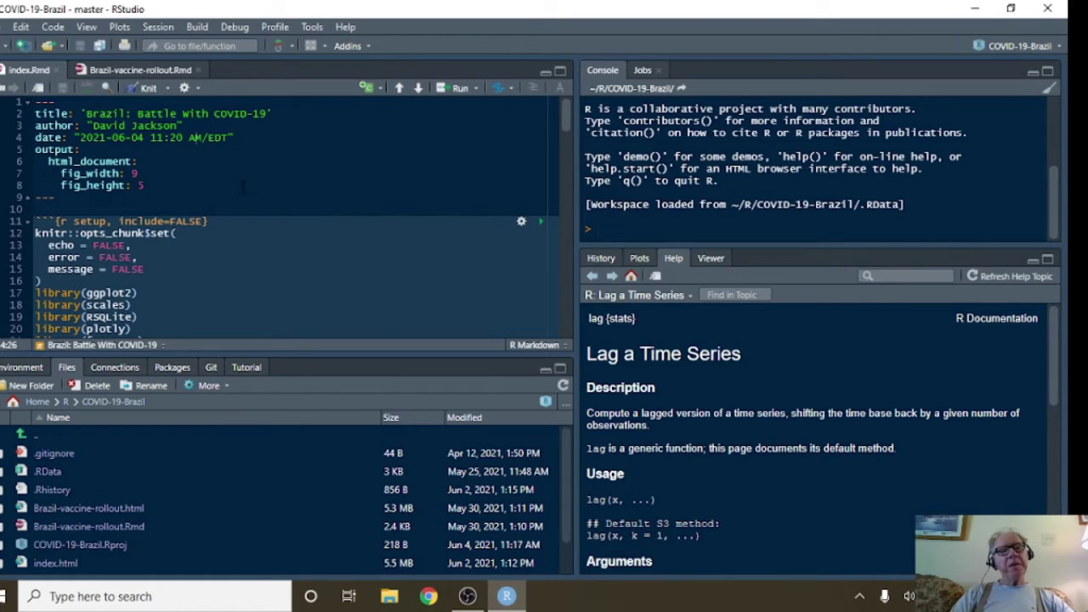
Step: Knit index.Rmd of the COVID-19-Brazil project in RStudio and review the report's first total and mortality rate plot
{"action": "left_click", "coordinate": [148, 89]}
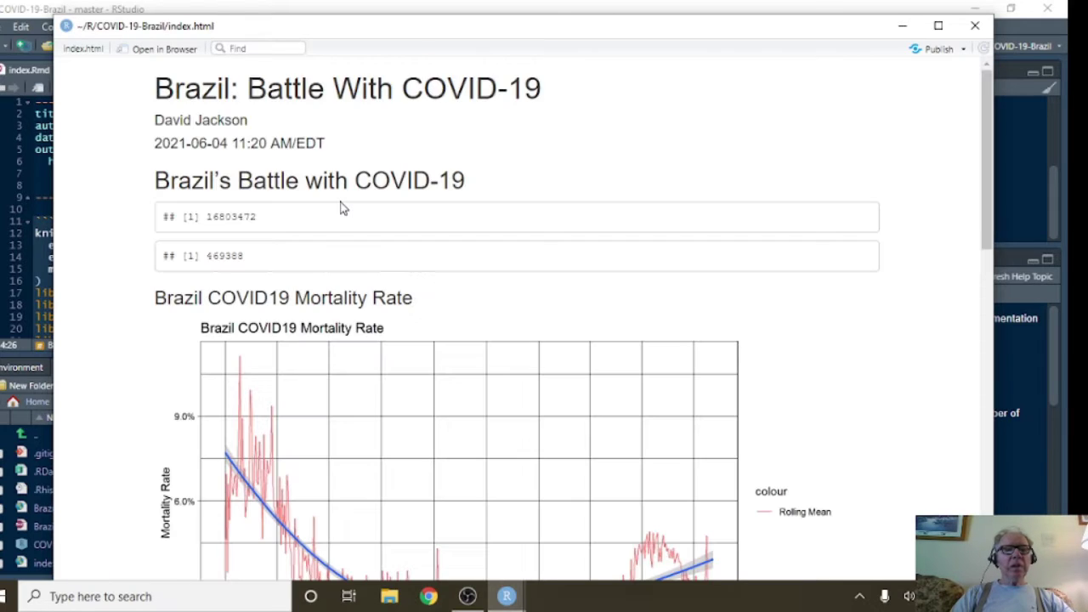
{"action": "left_click_drag", "start_coordinate": [205, 216], "coordinate": [276, 227]}
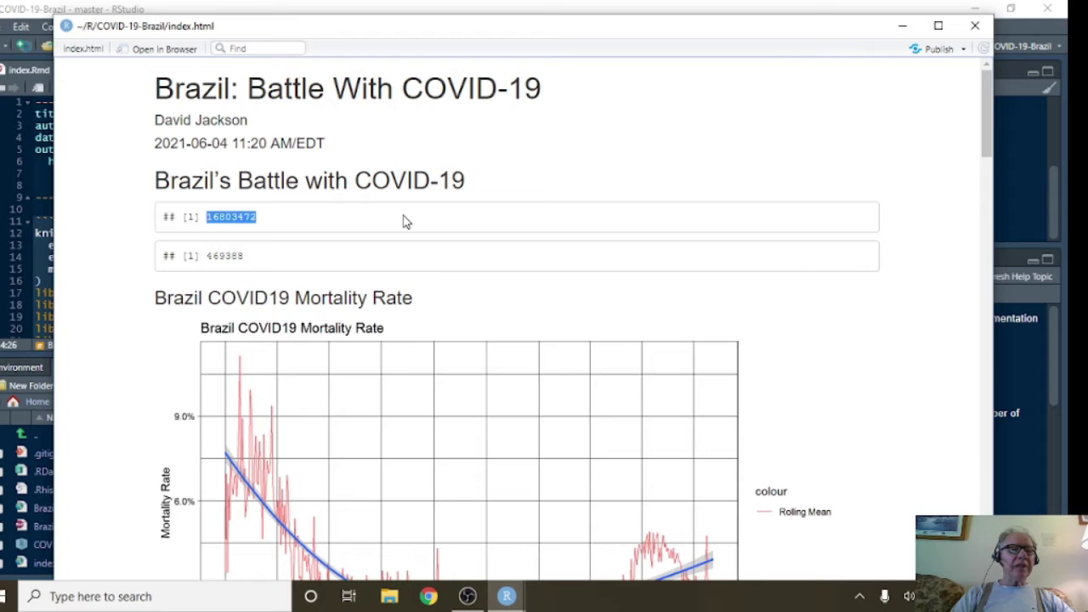
{"action": "scroll", "coordinate": [407, 223], "scroll_direction": "down", "scroll_amount": 3}
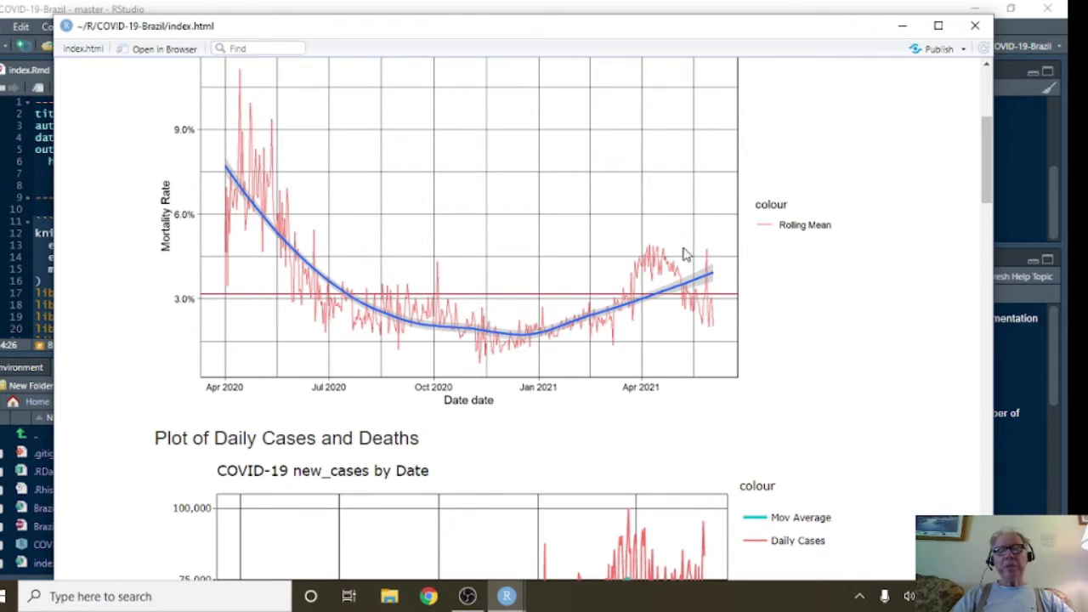
{"action": "scroll", "coordinate": [503, 240], "scroll_direction": "down", "scroll_amount": 3}
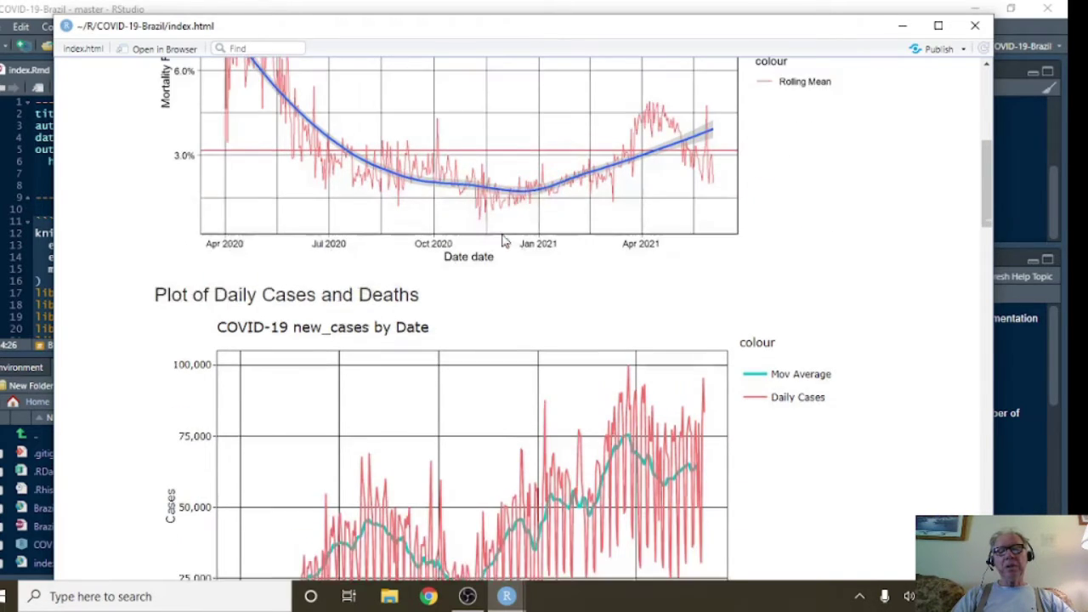
Step: Examine the daily new_cases plot and zoom the COVID-19 Deaths by Date plot in on the 2021 peak and decline
{"action": "scroll", "coordinate": [502, 240], "scroll_direction": "down", "scroll_amount": 1}
{"action": "mouse_move", "coordinate": [603, 282]}
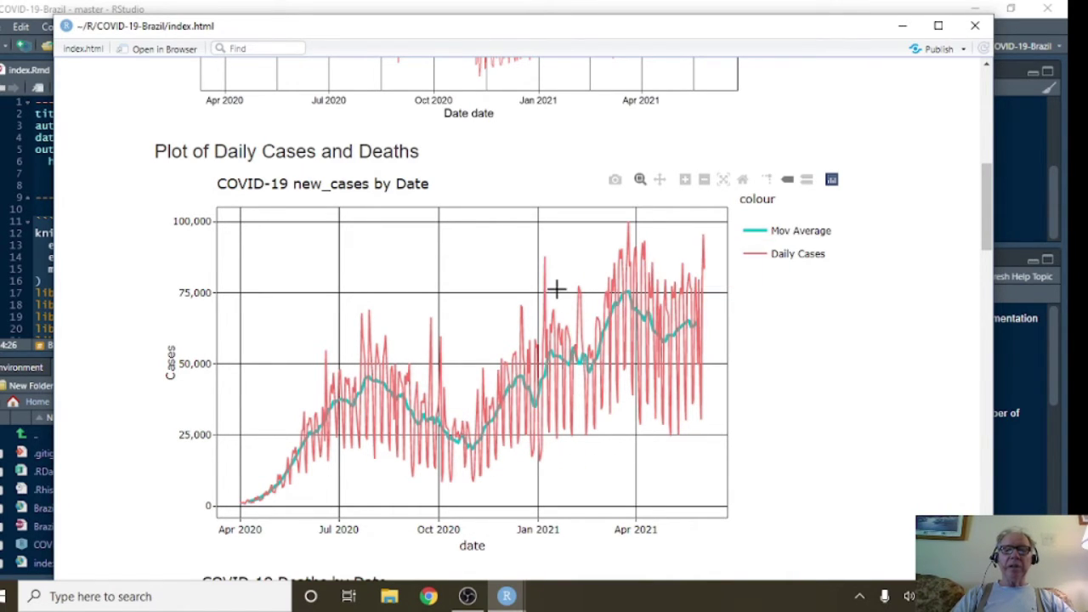
{"action": "scroll", "coordinate": [554, 290], "scroll_direction": "down", "scroll_amount": 5}
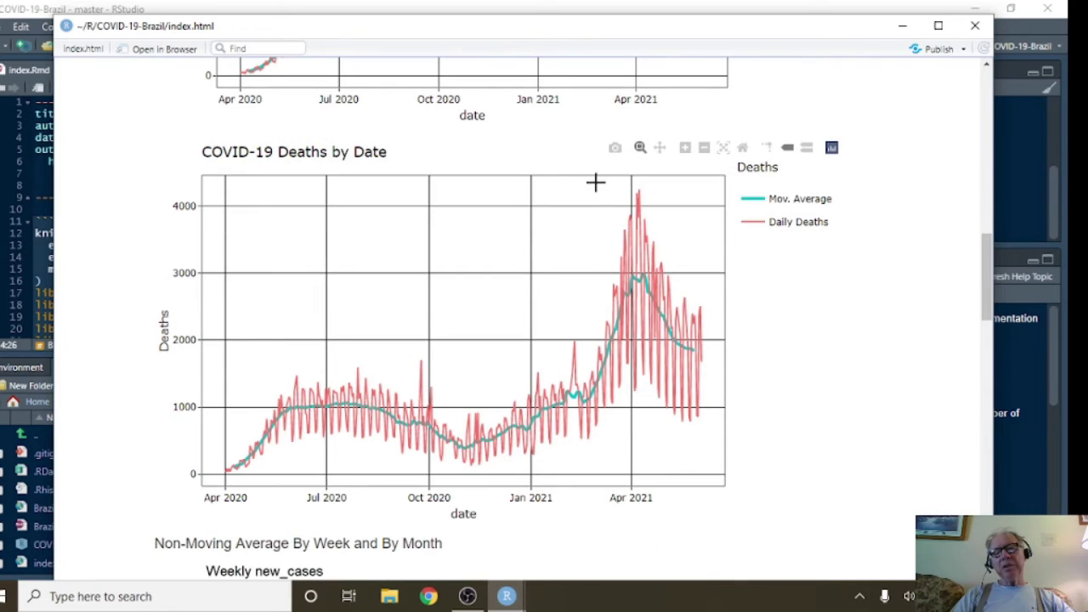
{"action": "left_click_drag", "start_coordinate": [597, 182], "coordinate": [717, 478]}
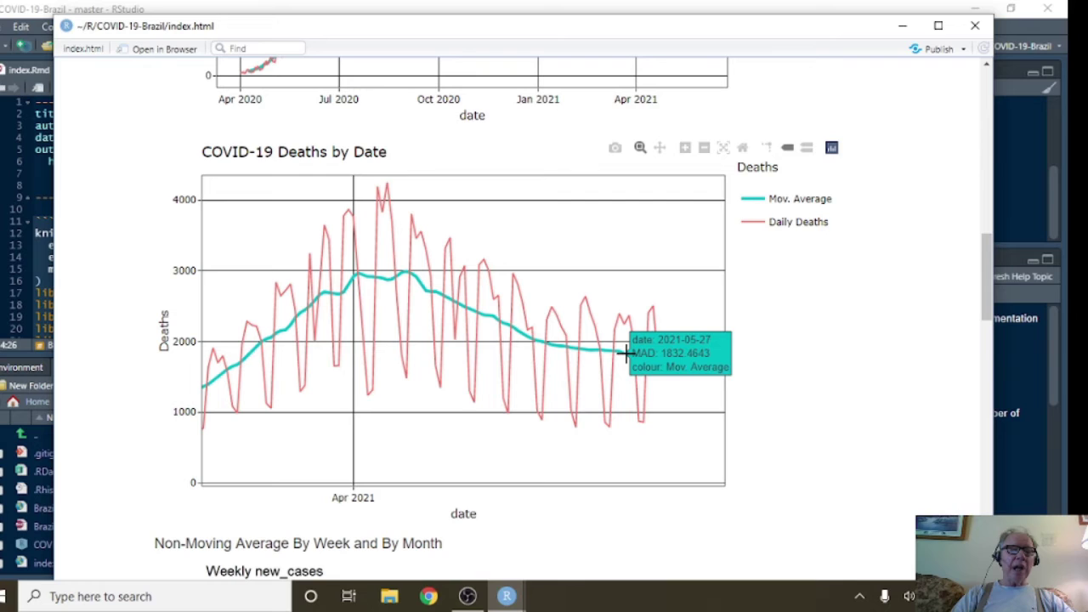
Step: Review the weekly and monthly new_cases and new_deaths bar charts and close the report preview
{"action": "scroll", "coordinate": [626, 352], "scroll_direction": "down", "scroll_amount": 5}
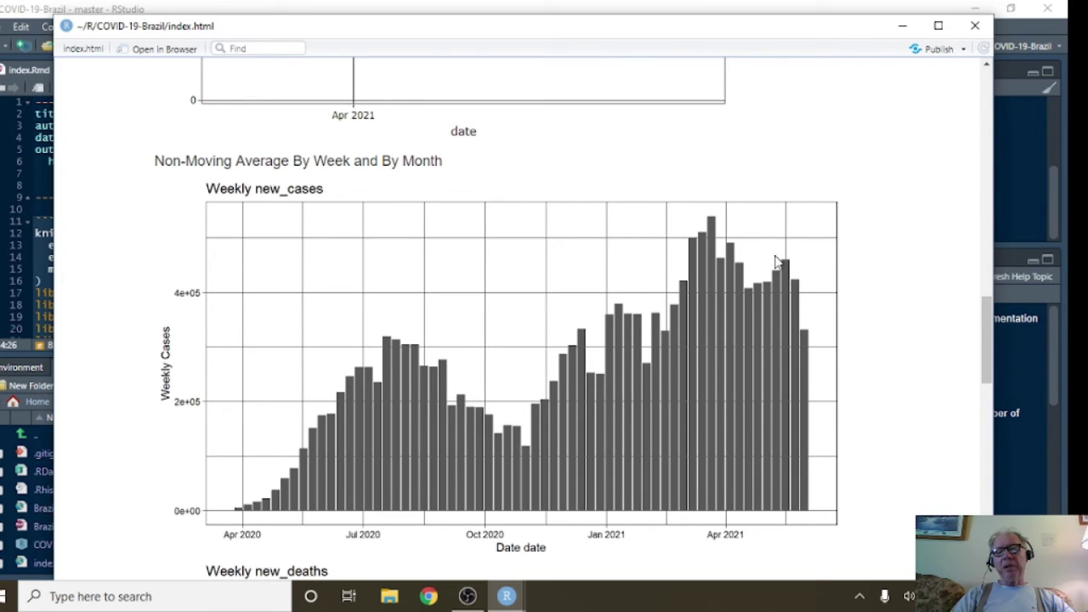
{"action": "scroll", "coordinate": [576, 325], "scroll_direction": "down", "scroll_amount": 5}
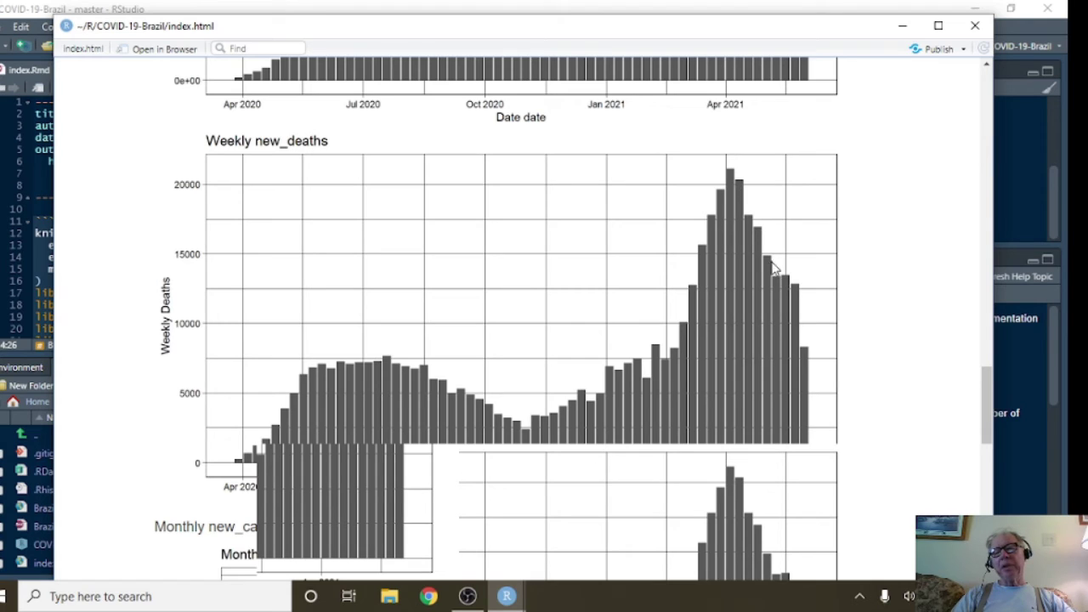
{"action": "scroll", "coordinate": [636, 245], "scroll_direction": "down", "scroll_amount": 5}
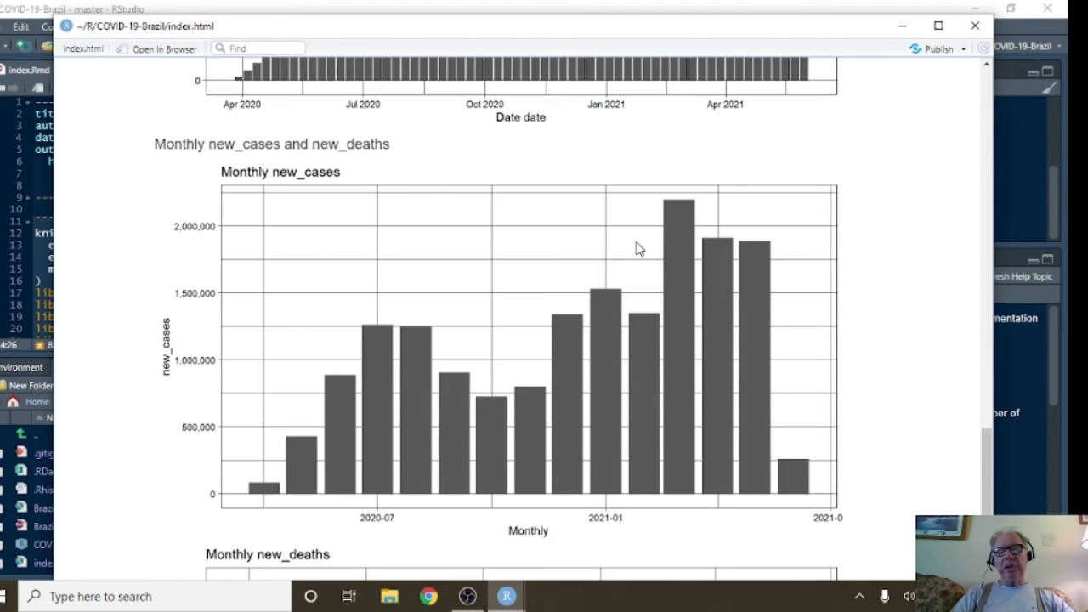
{"action": "scroll", "coordinate": [642, 254], "scroll_direction": "down", "scroll_amount": 4}
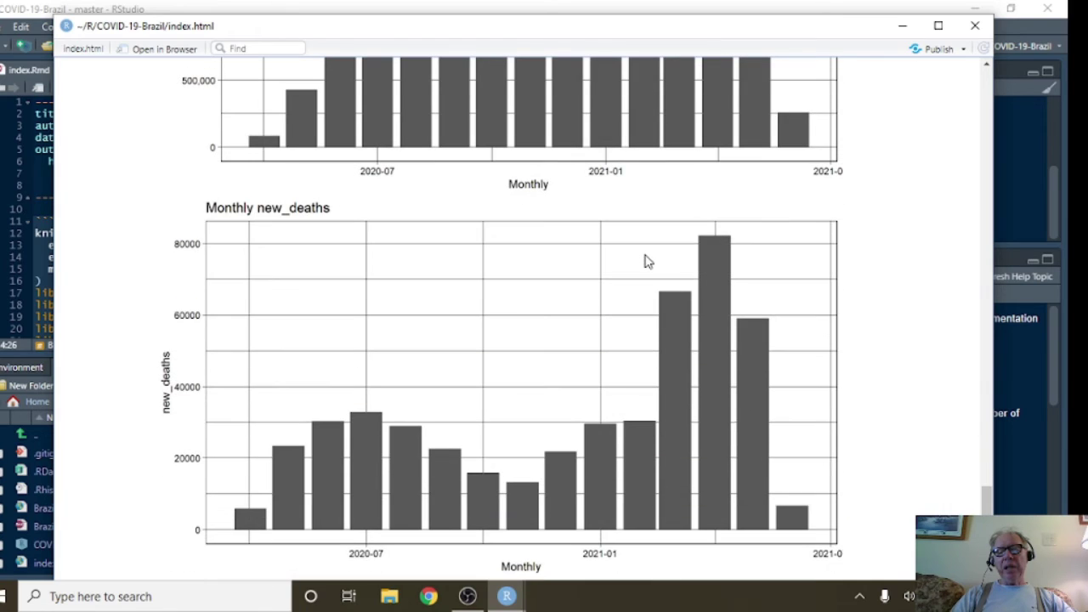
{"action": "left_click", "coordinate": [975, 25]}
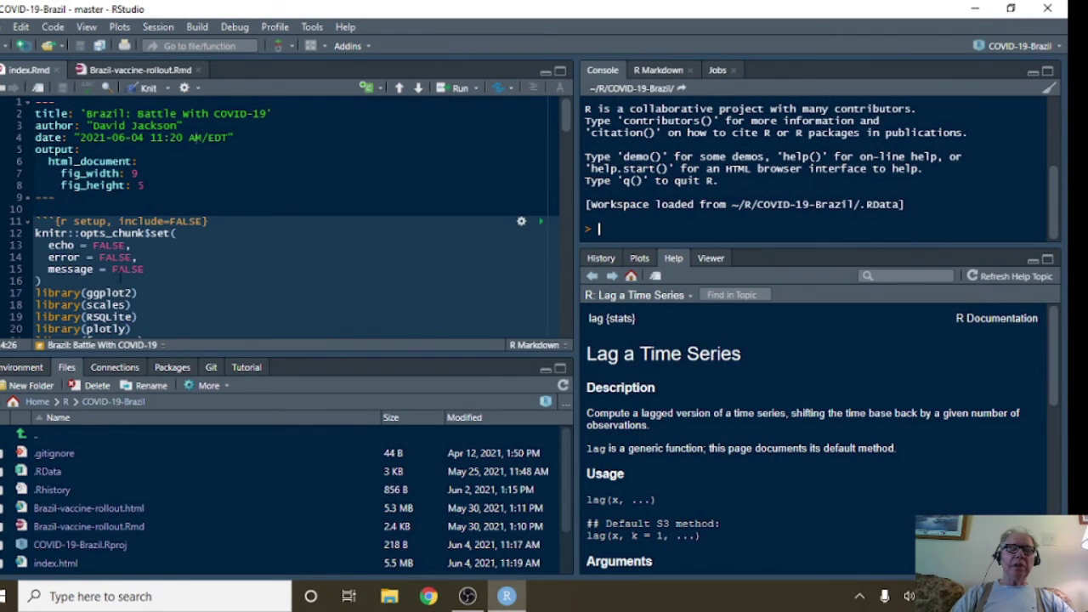